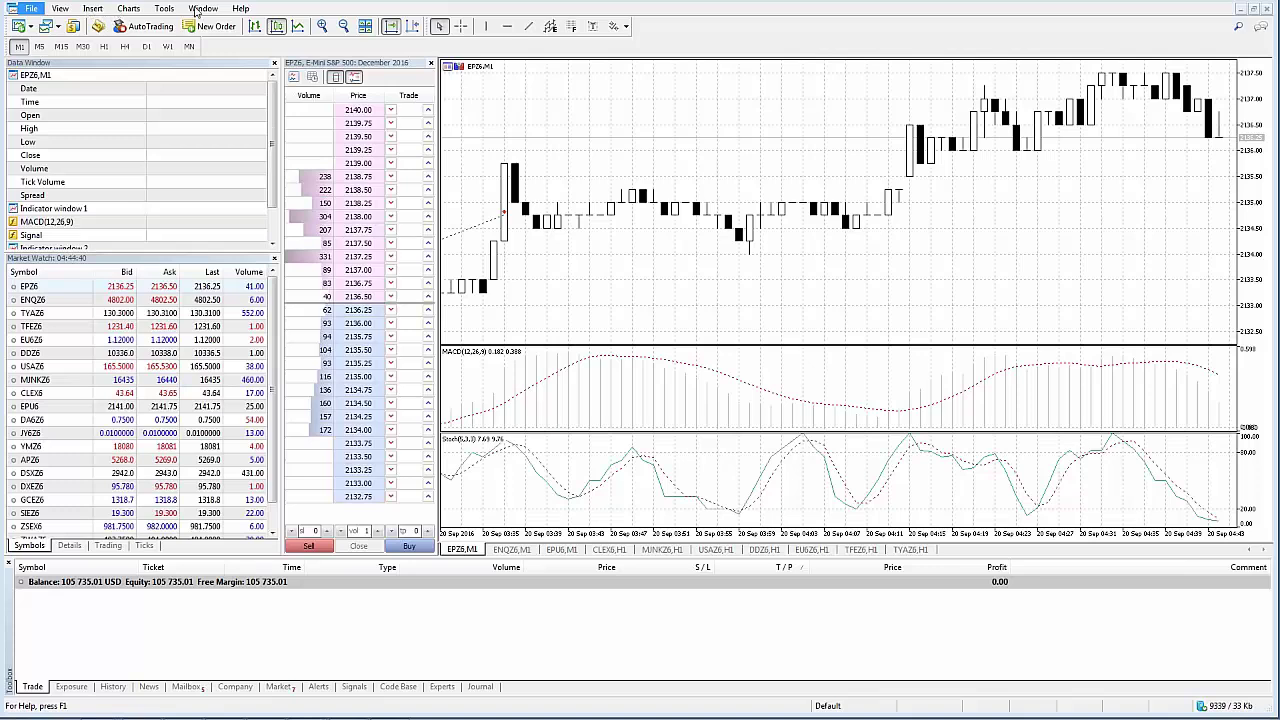
pyautogui.click(33, 9)
pyautogui.moveTo(58, 10)
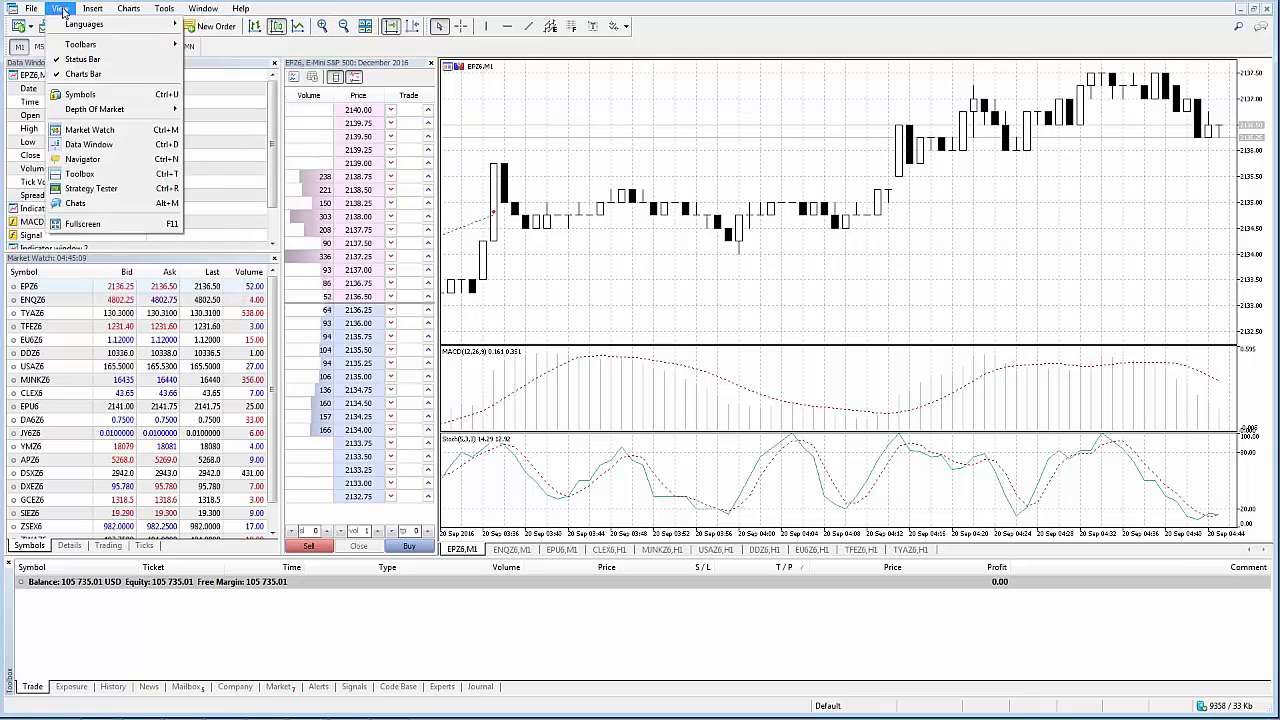
pyautogui.moveTo(204, 9)
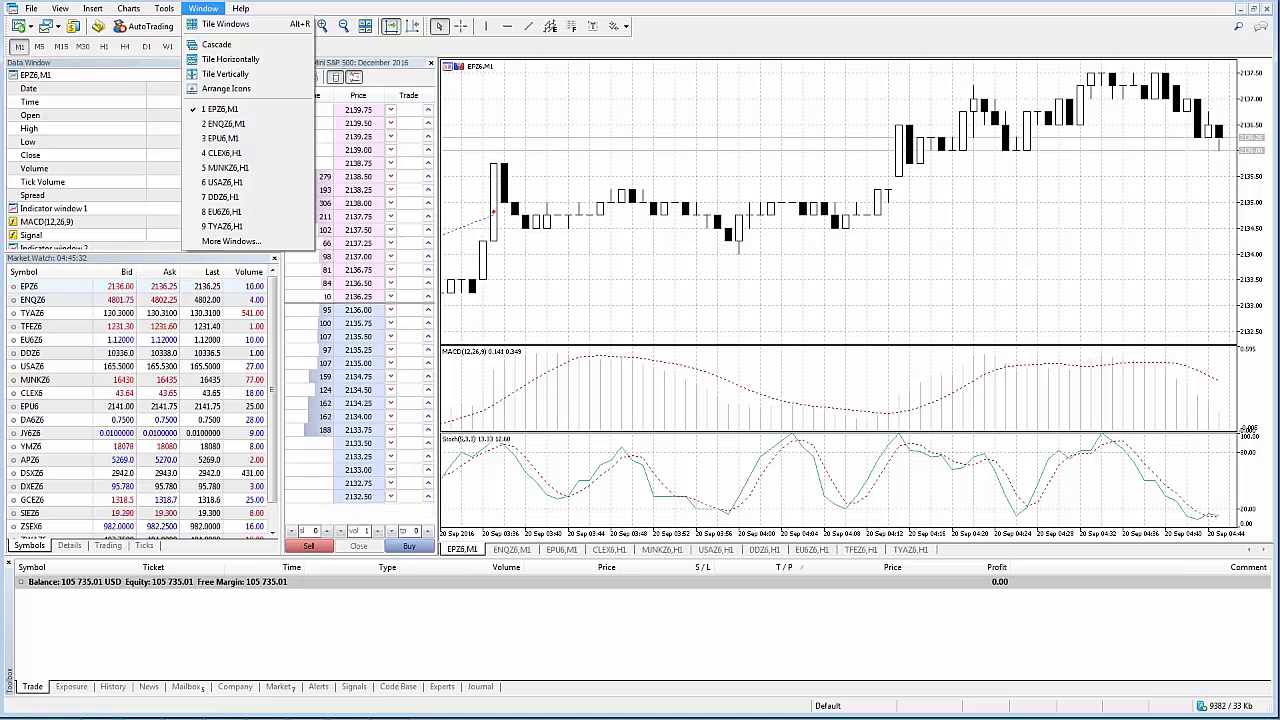
pyautogui.click(128, 8)
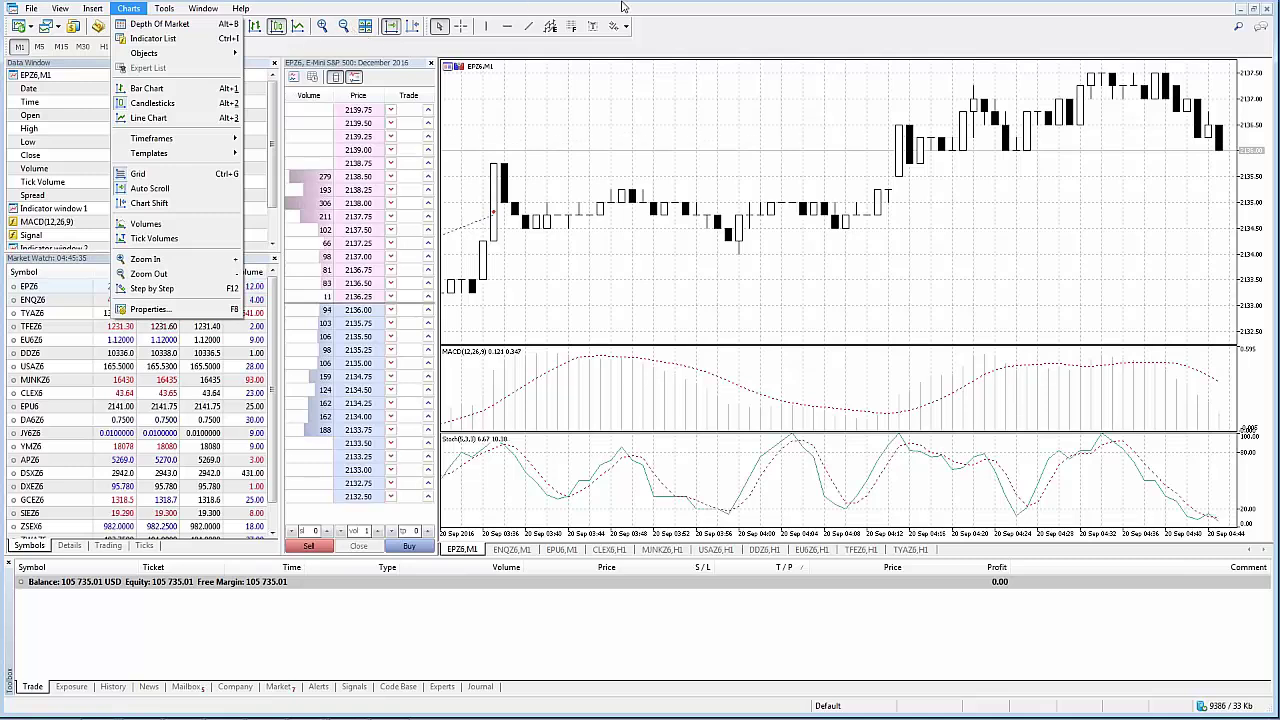
pyautogui.click(662, 12)
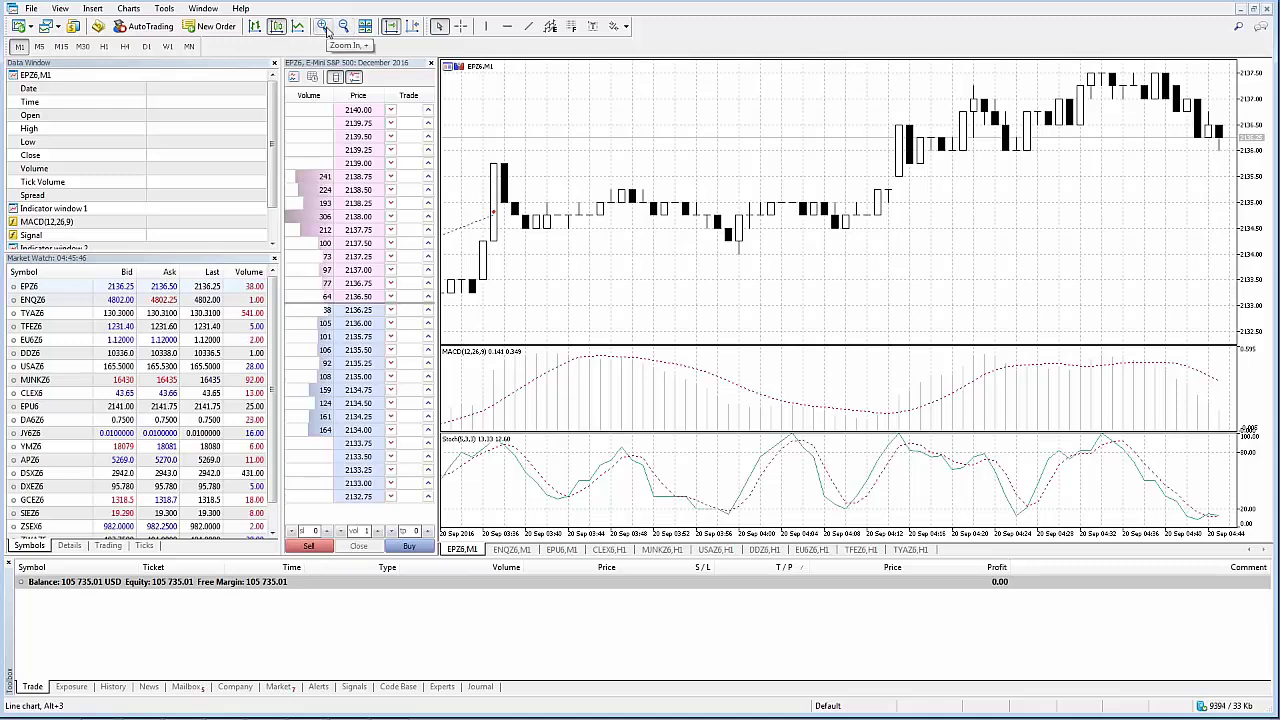
pyautogui.rightClick(564, 116)
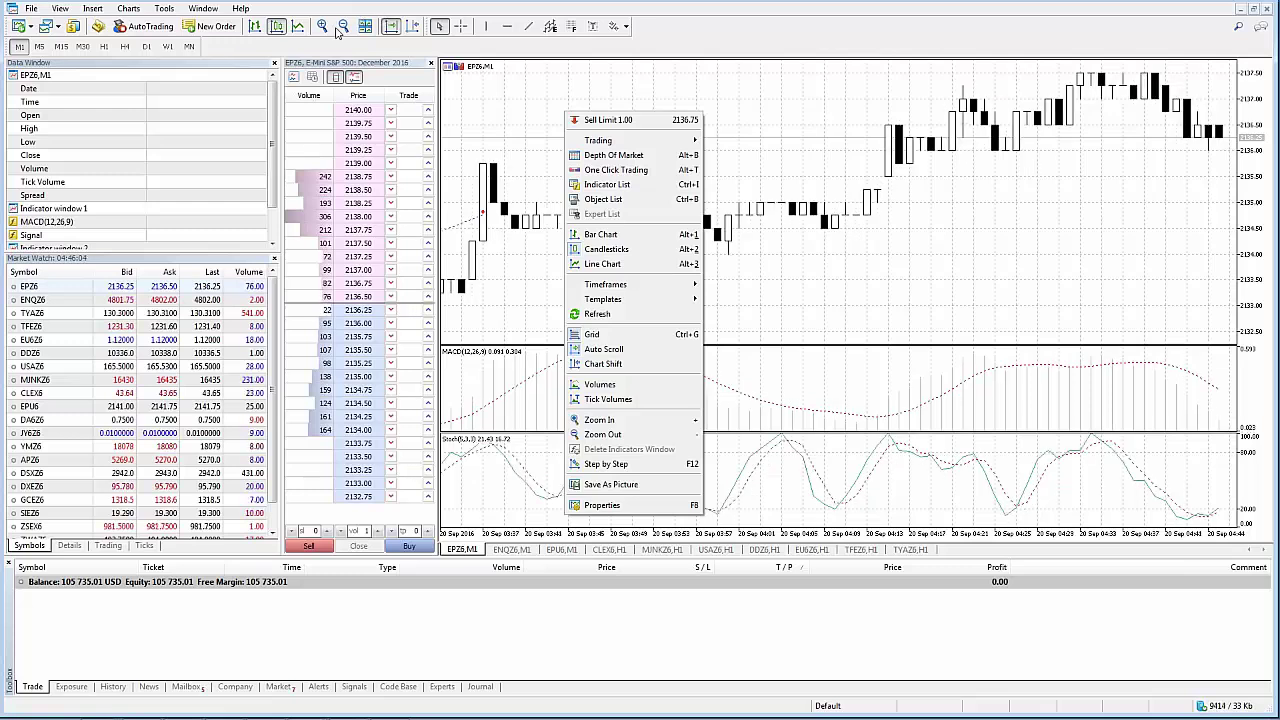
# Step: View the standard toolbar's customization options and close them without changing the selected buttons
pyautogui.rightClick(335, 33)
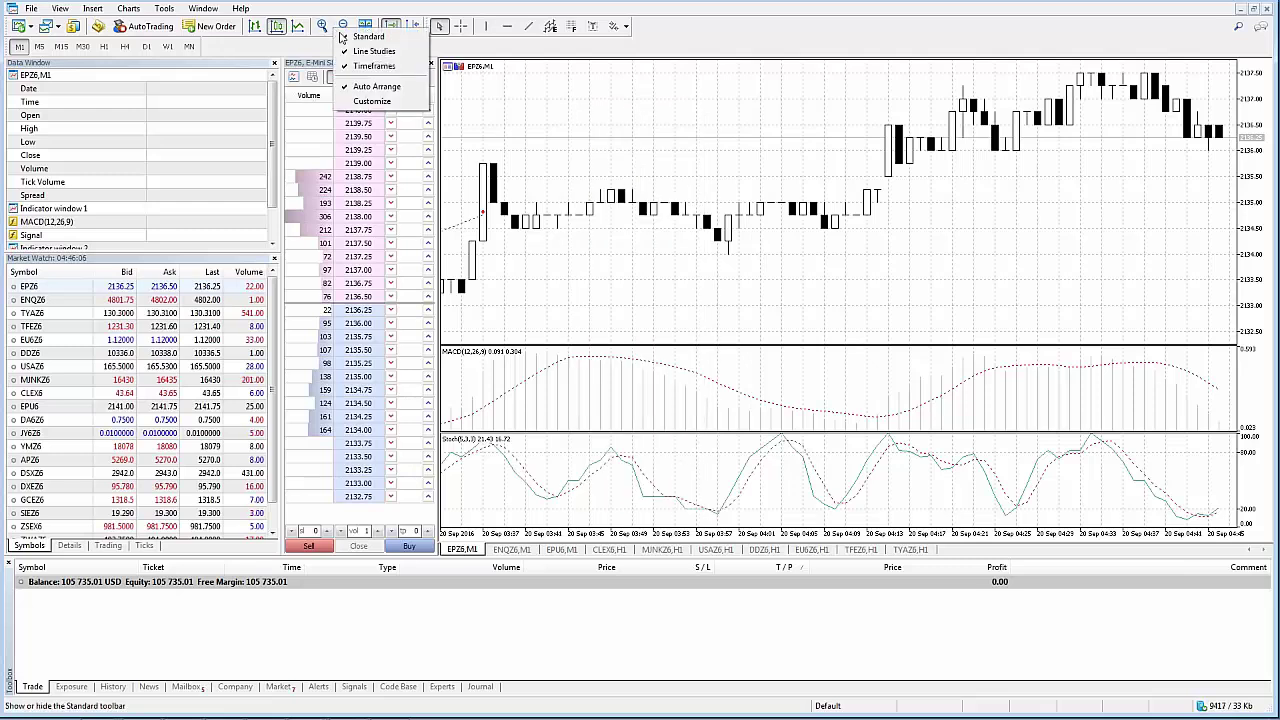
pyautogui.click(366, 104)
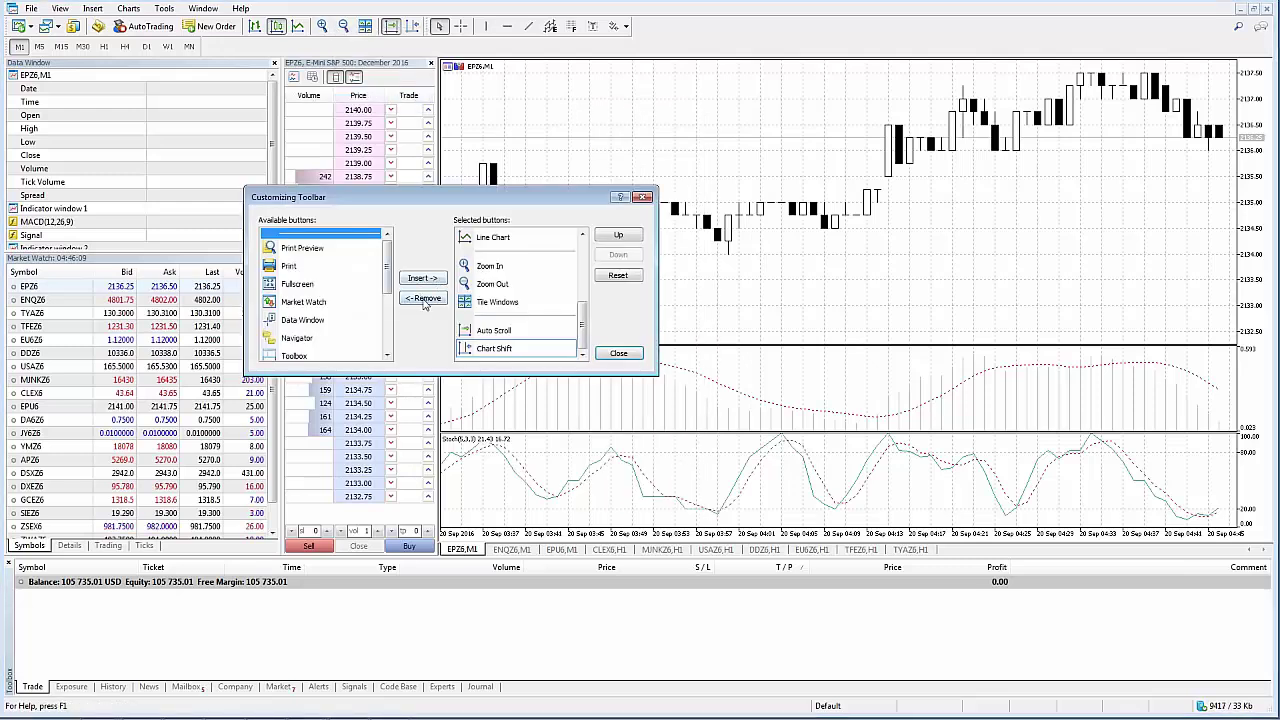
pyautogui.click(606, 354)
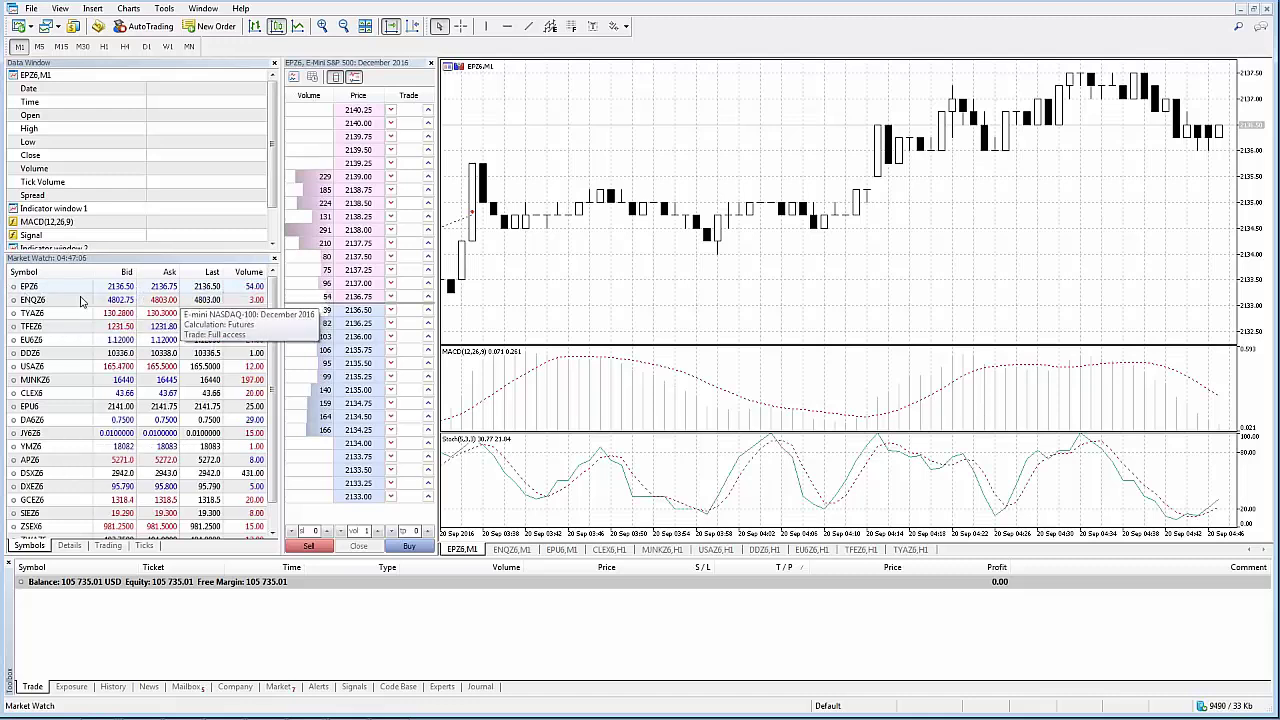
# Step: Open a new order form for EPZ6 from the Market Watch list and close it without placing a trade
pyautogui.click(38, 313)
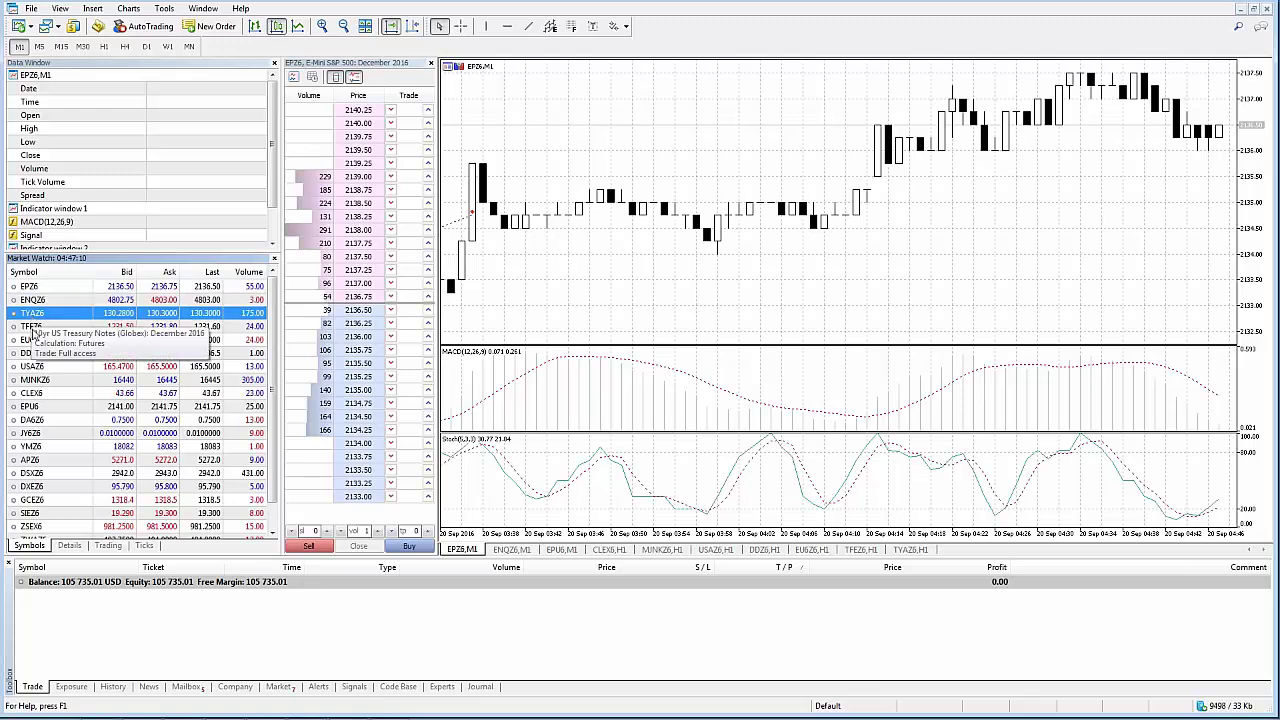
pyautogui.click(34, 334)
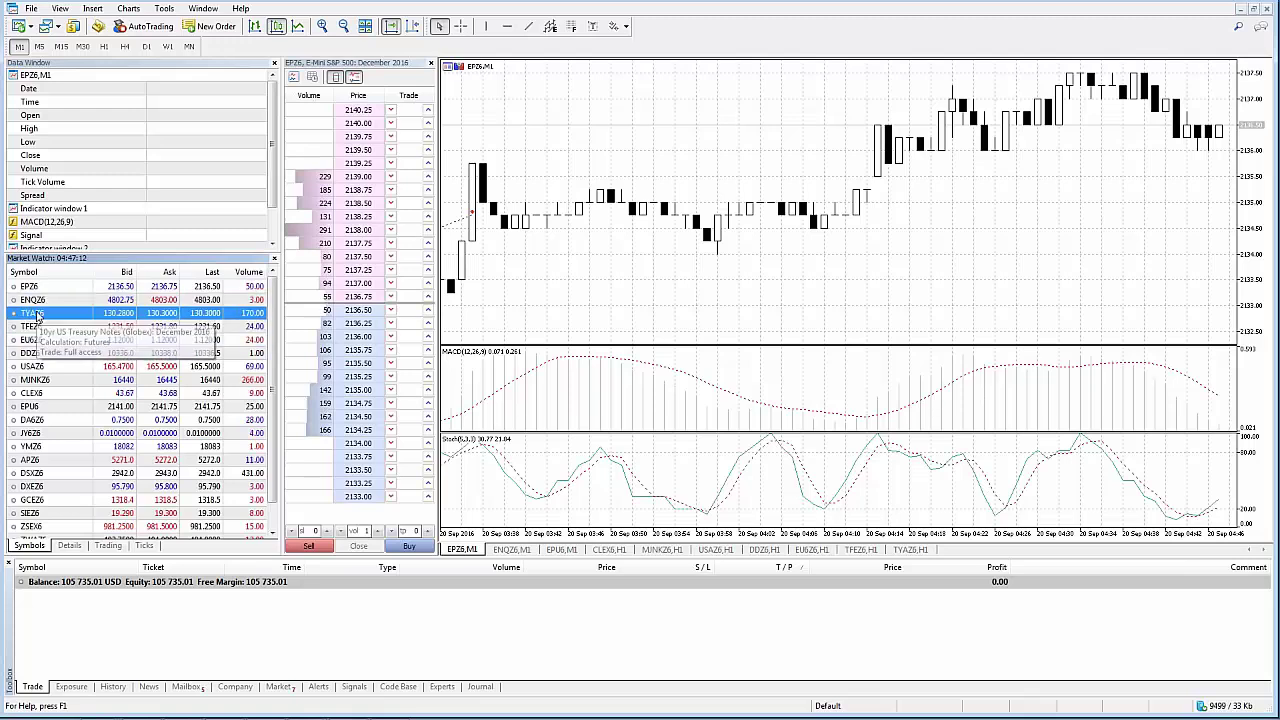
pyautogui.click(37, 299)
pyautogui.click(36, 288)
pyautogui.rightClick(36, 289)
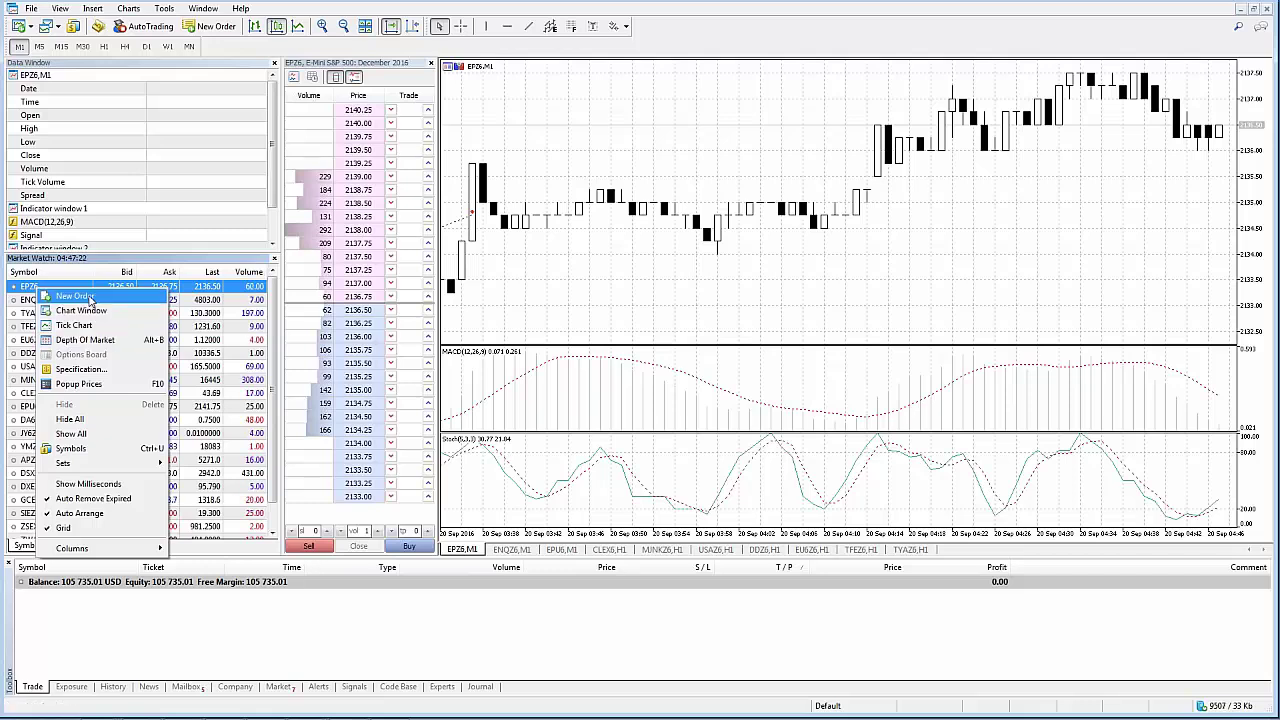
pyautogui.click(88, 298)
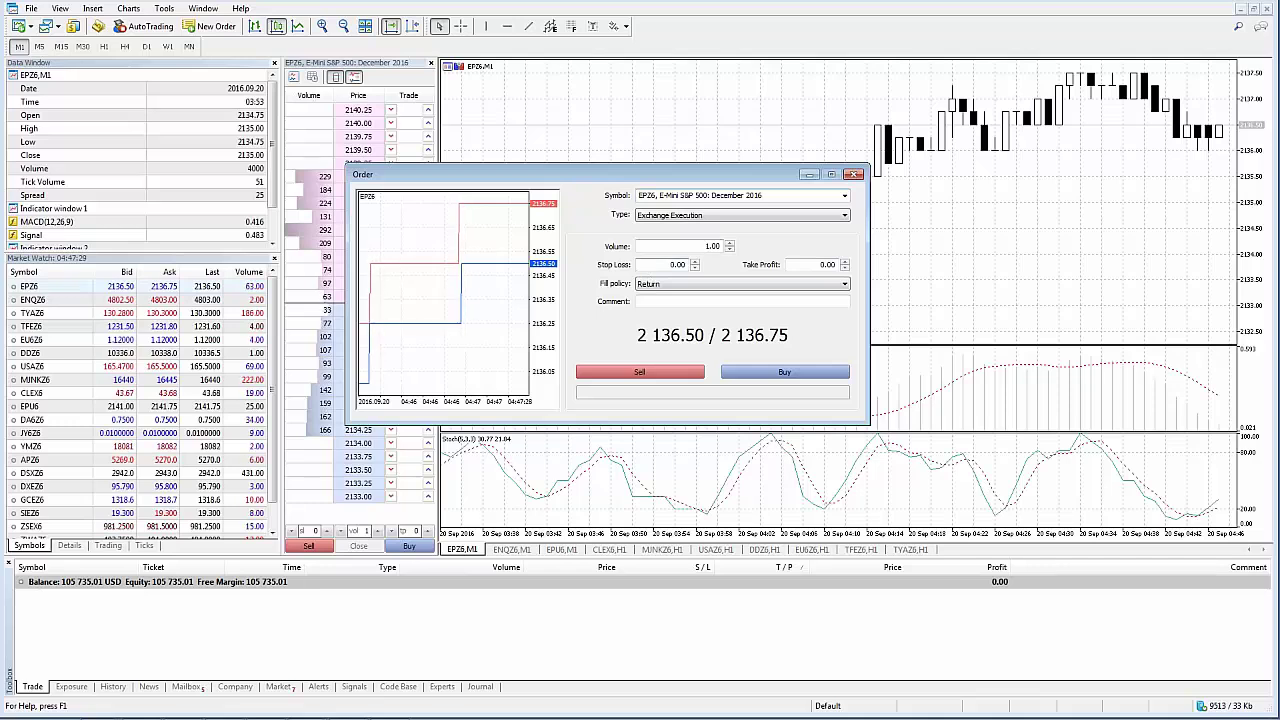
pyautogui.click(855, 174)
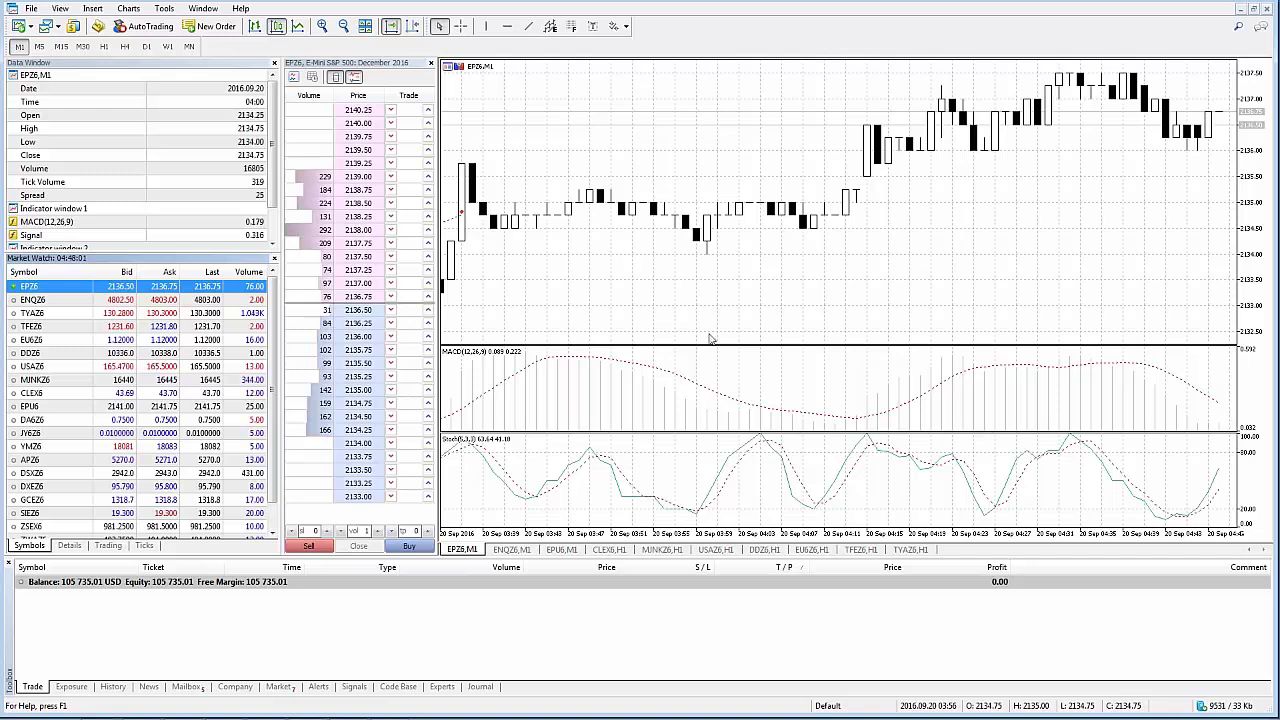
# Step: Hide and restore the EPZ6 Depth of Market, and briefly show the one-click trade panel on the chart
pyautogui.click(447, 73)
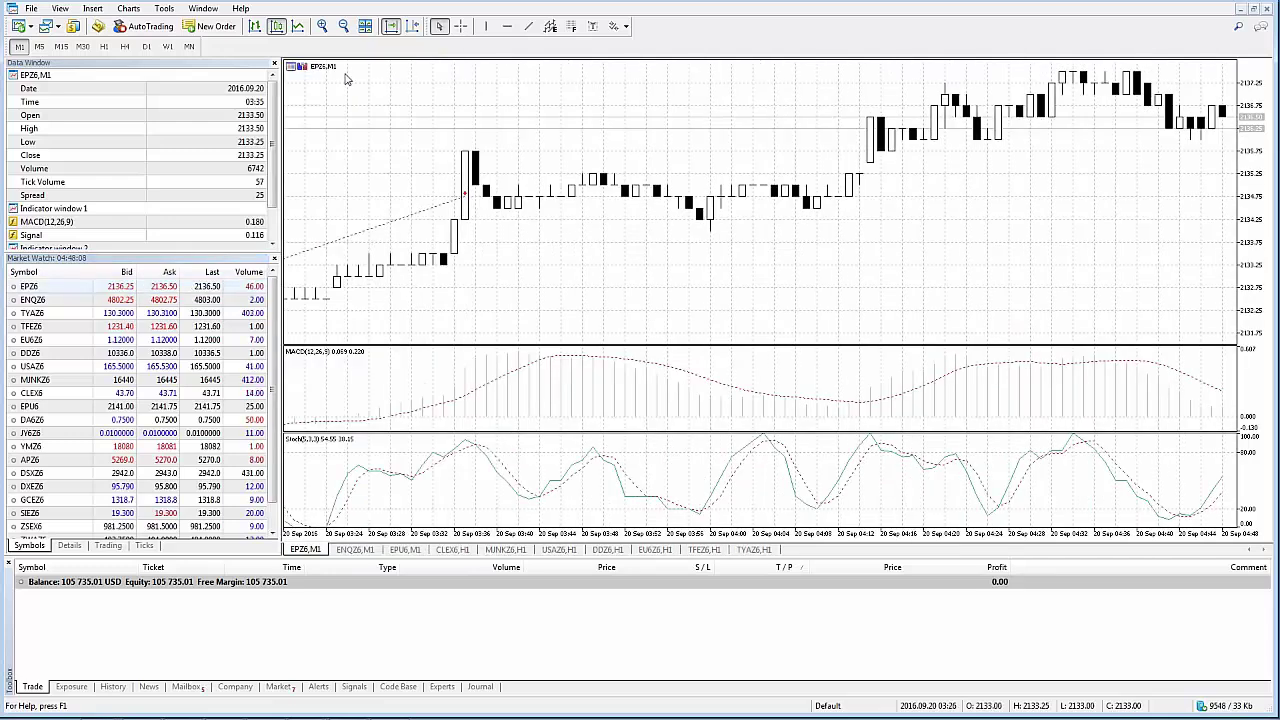
pyautogui.click(296, 70)
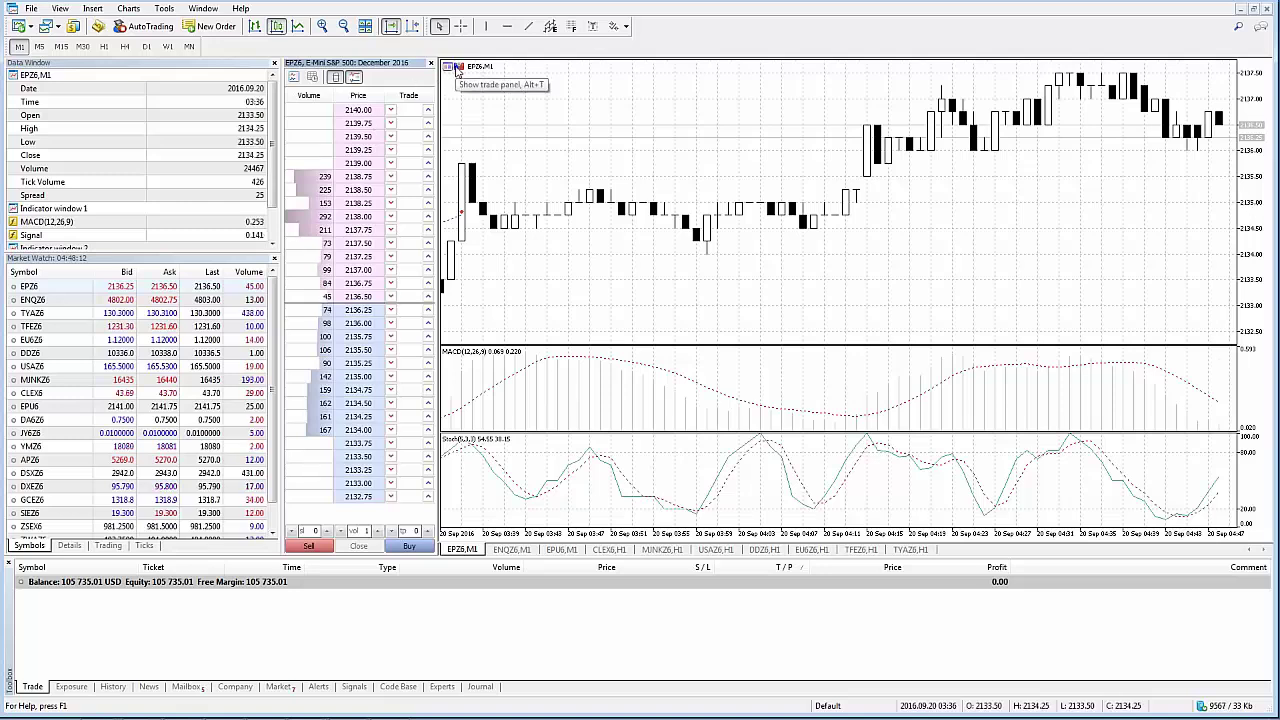
pyautogui.click(457, 68)
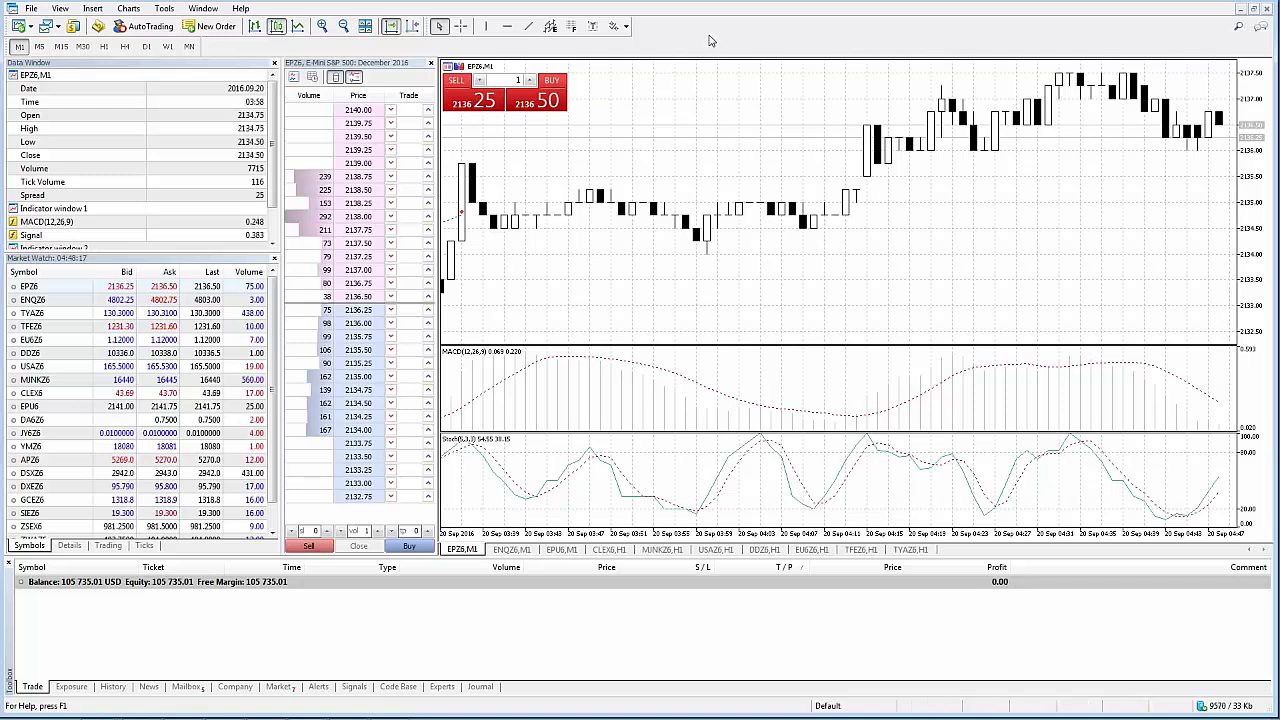
pyautogui.click(463, 72)
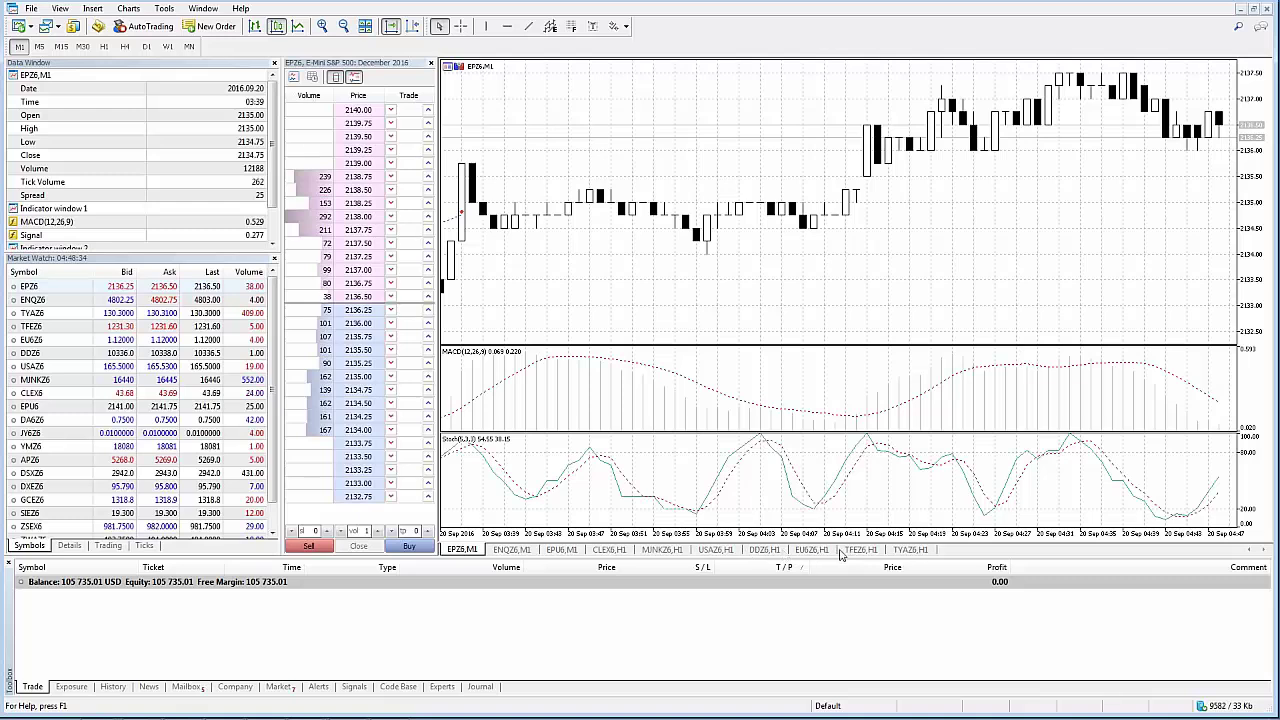
# Step: Look through the open ENQZ6, CLEX6, MJNKZ6, USAZ6 and DDZ6 charts and return to the EPZ6 M1 chart
pyautogui.click(511, 550)
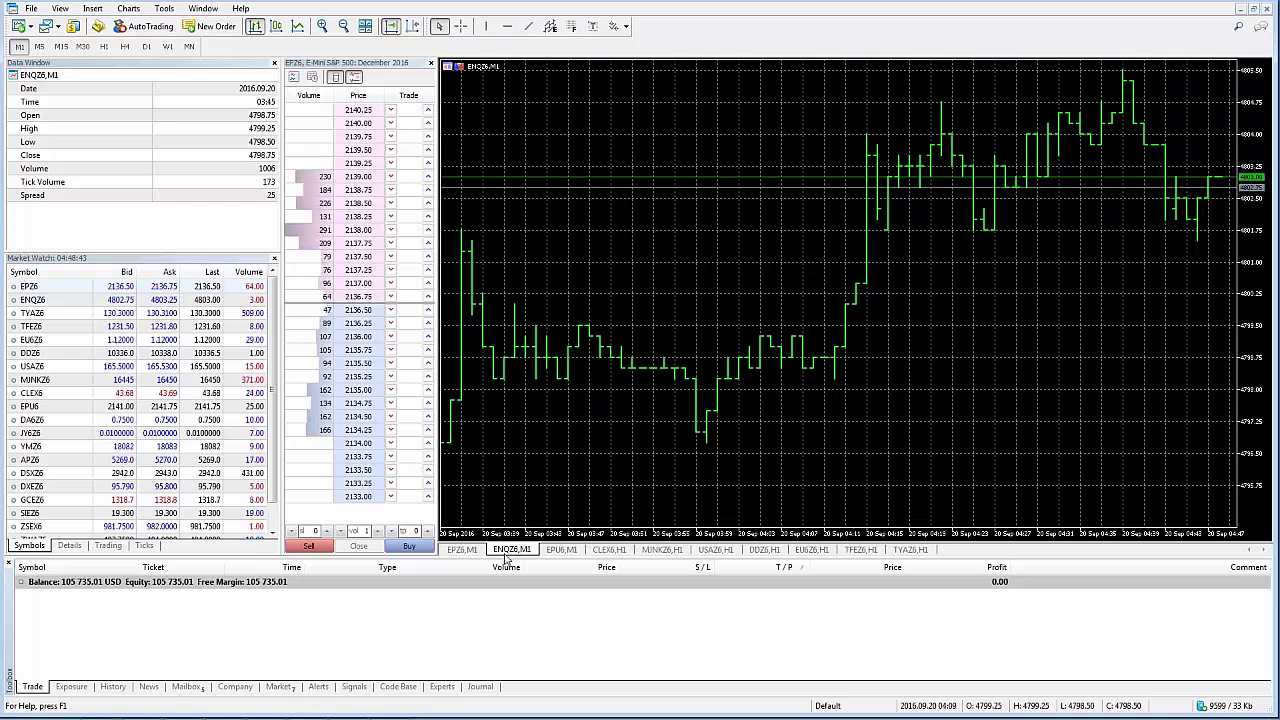
pyautogui.click(600, 551)
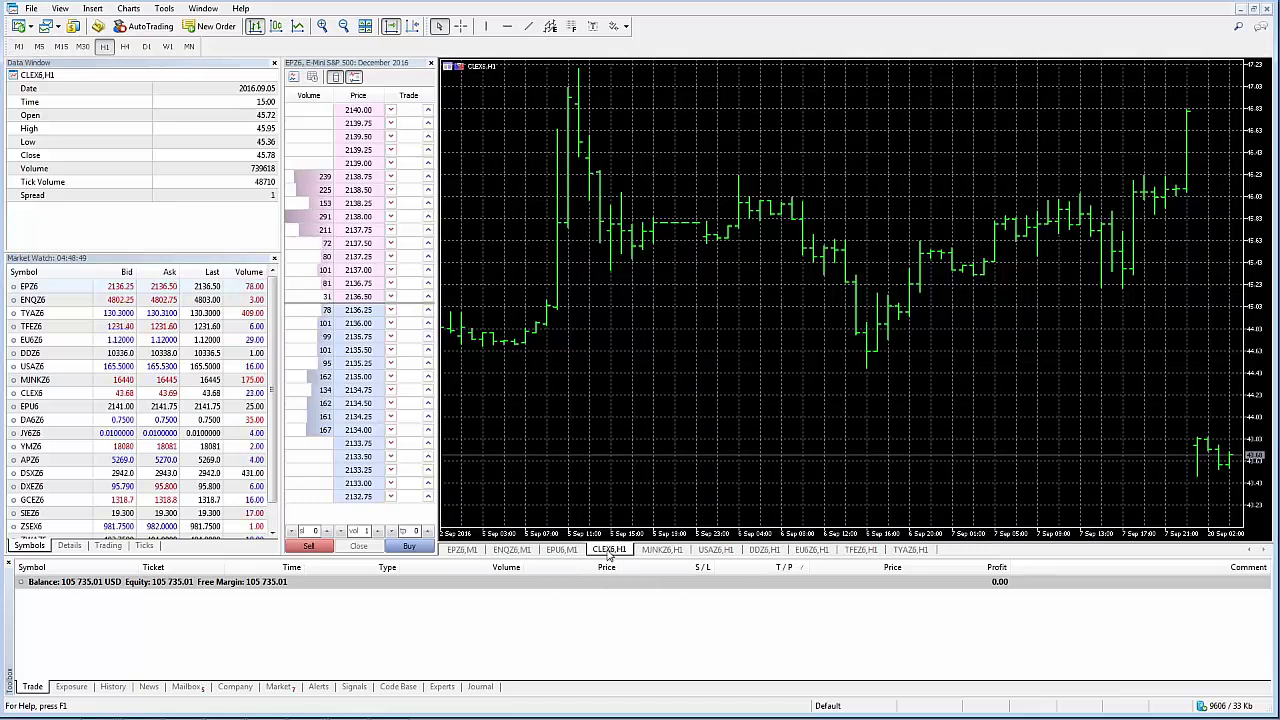
pyautogui.click(661, 551)
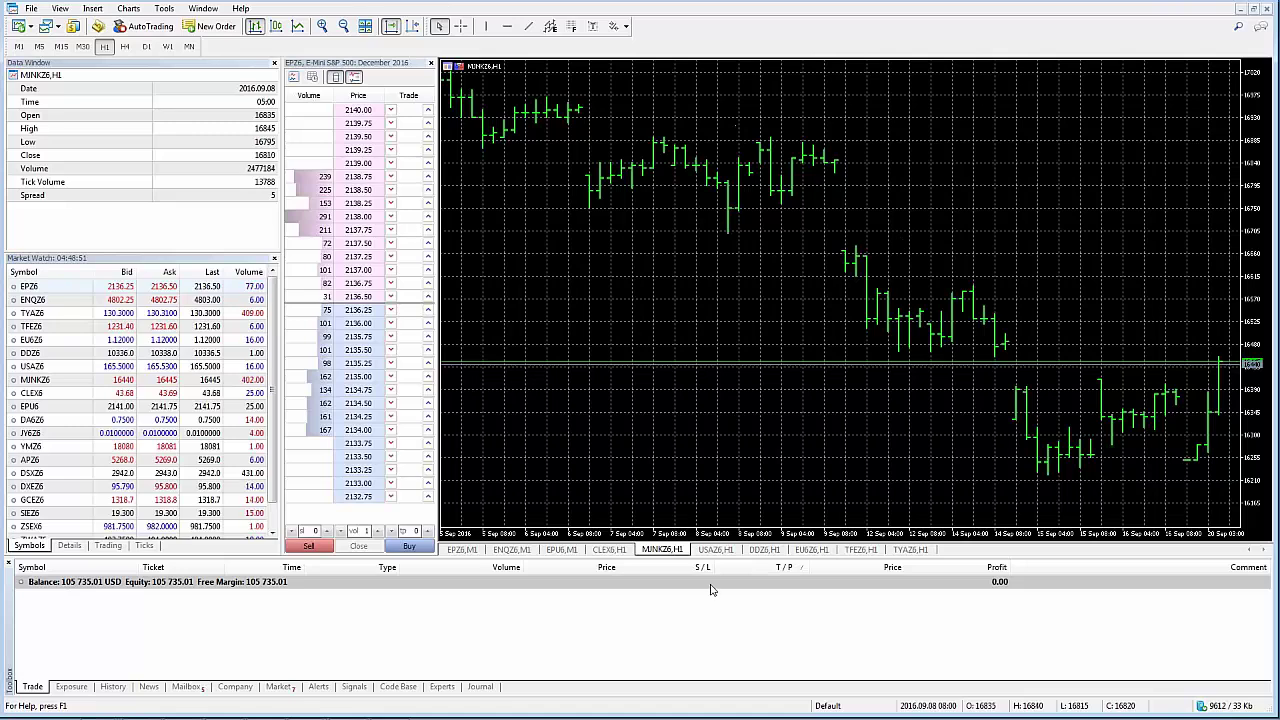
pyautogui.click(718, 551)
pyautogui.click(765, 551)
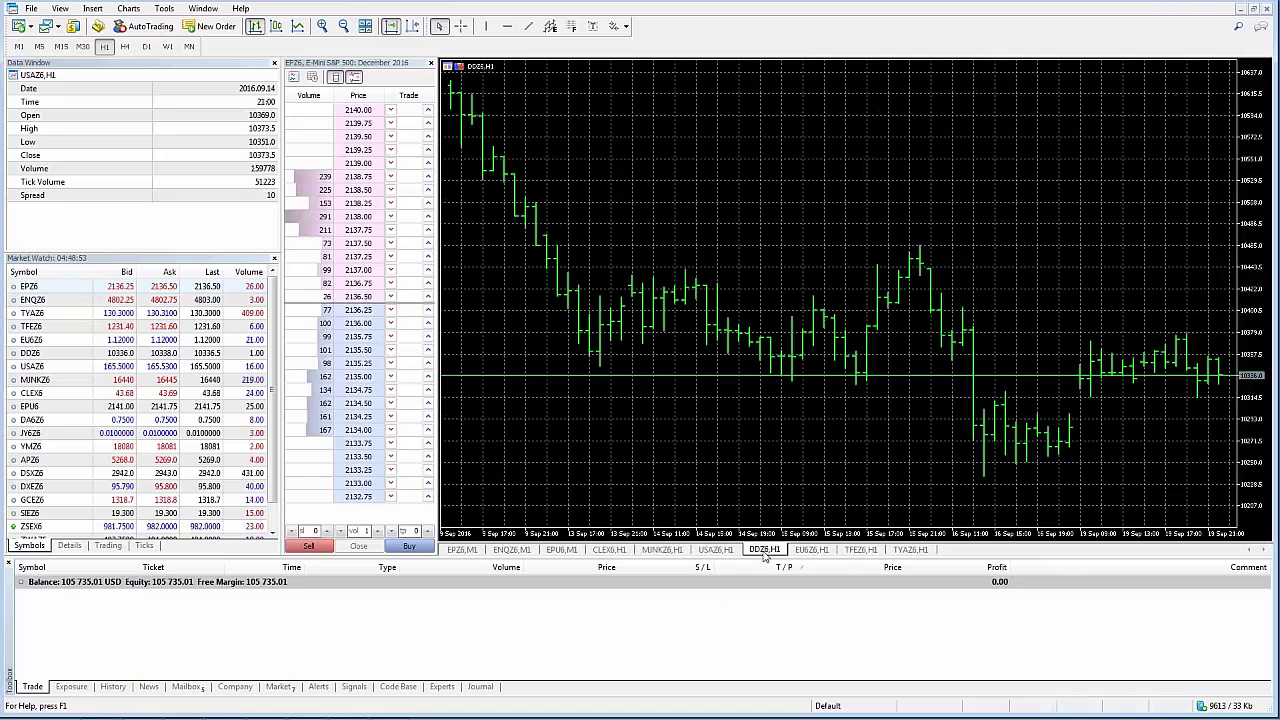
pyautogui.click(463, 551)
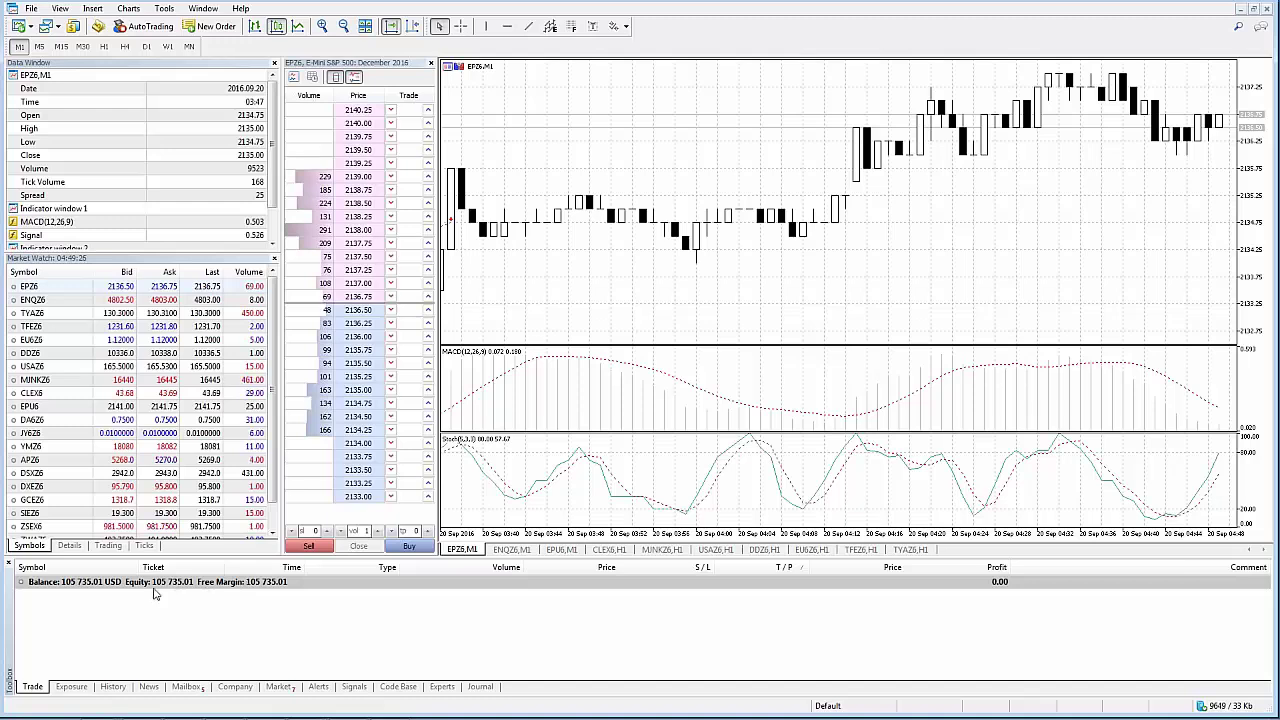
# Step: Review the account's exposure, deal history and news in the Toolbox, and return to the open trades view
pyautogui.click(73, 689)
pyautogui.click(113, 688)
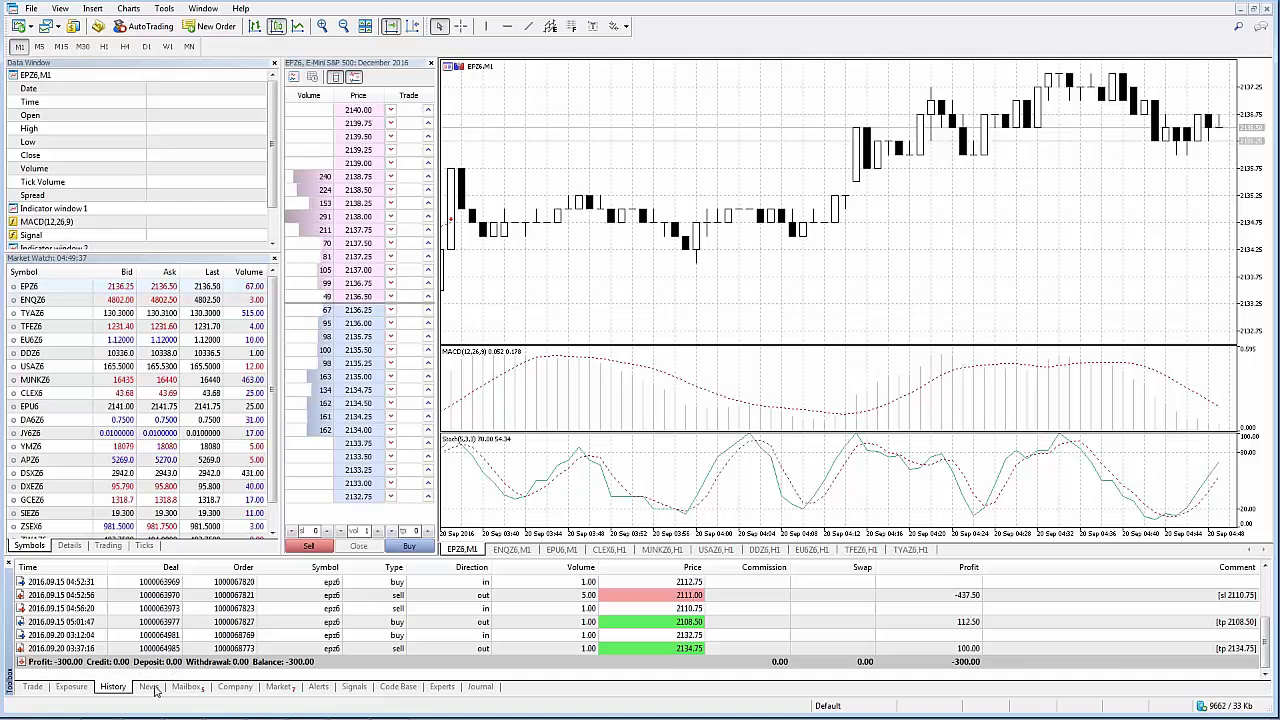
pyautogui.click(149, 687)
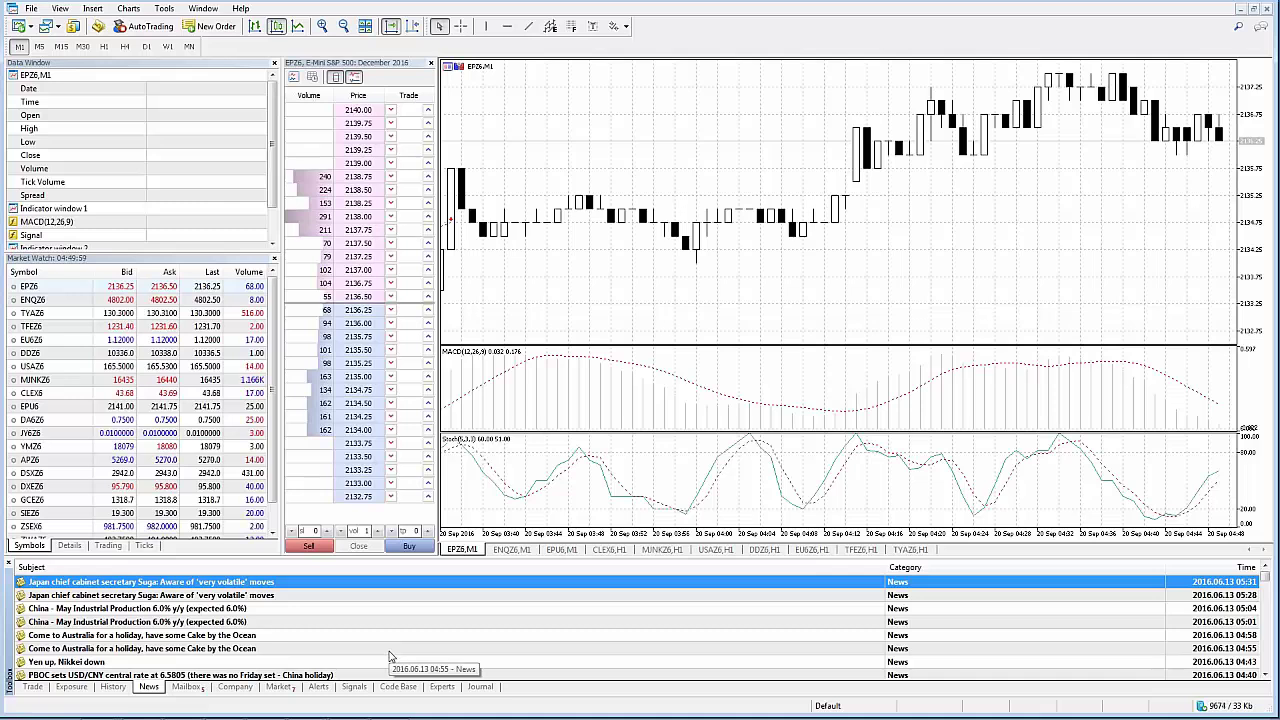
pyautogui.click(32, 686)
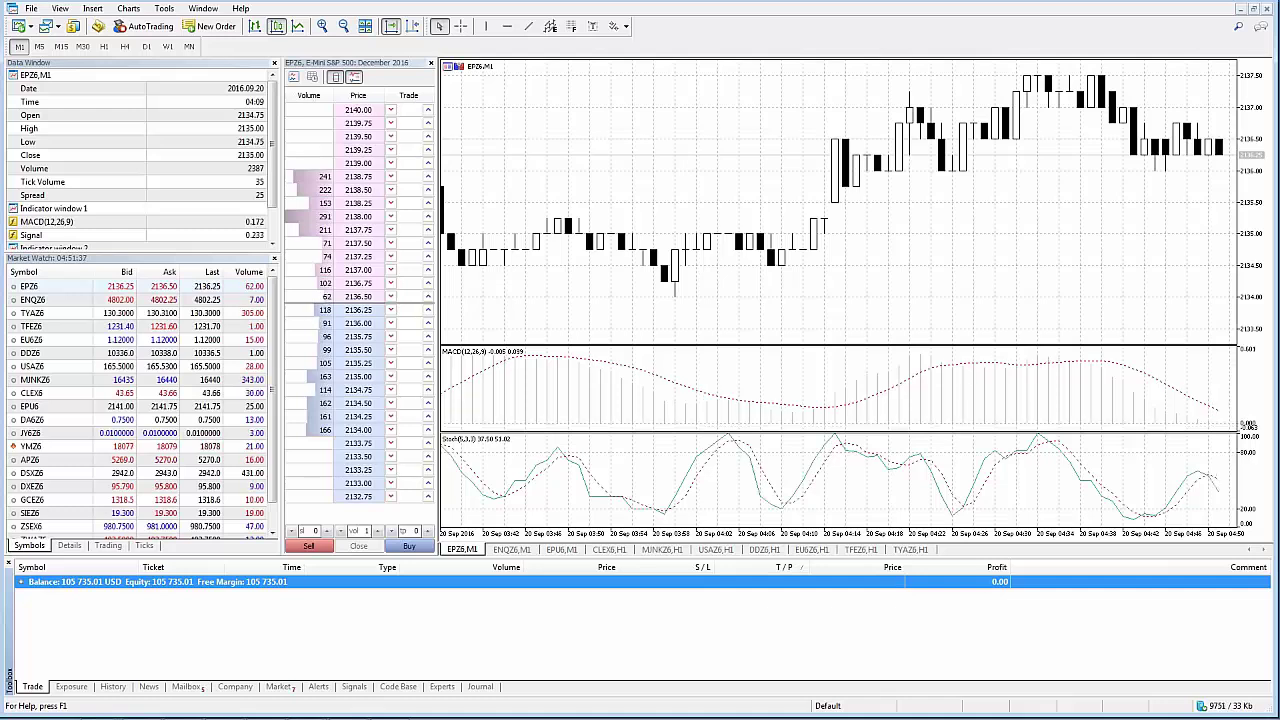
# Step: Open the online search field and close it without running a search
pyautogui.click(1238, 32)
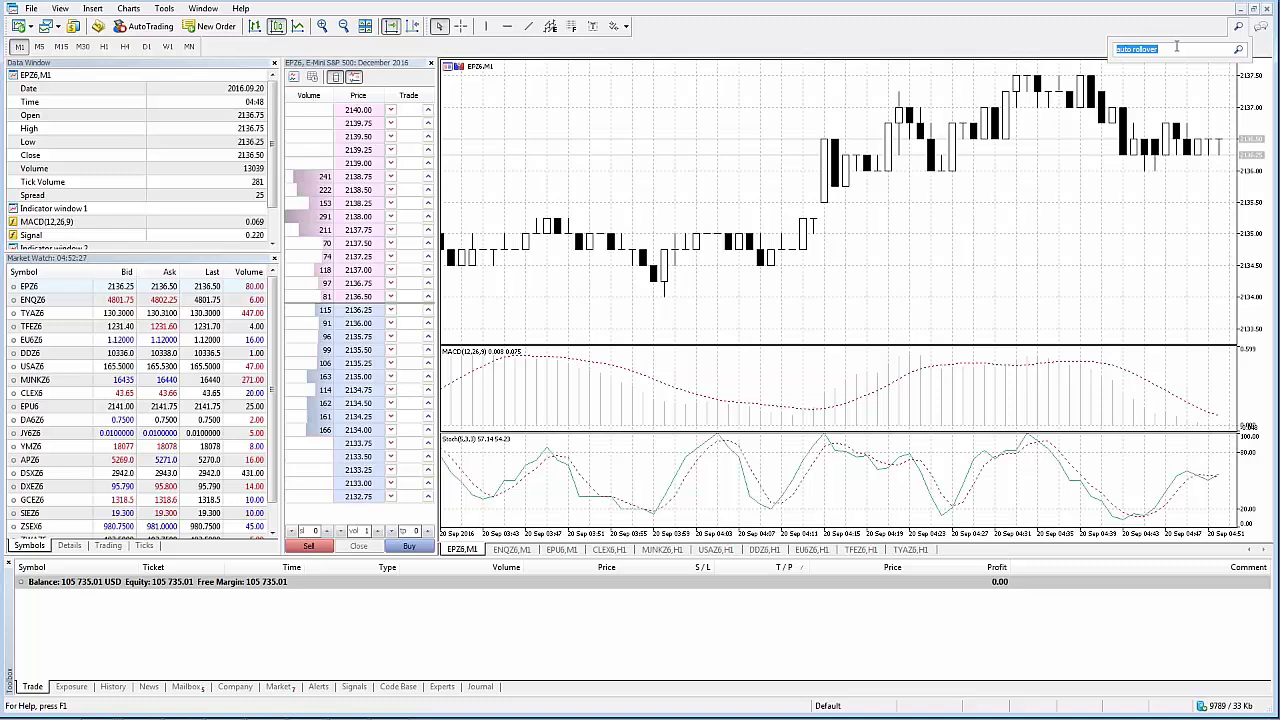
pyautogui.click(1237, 28)
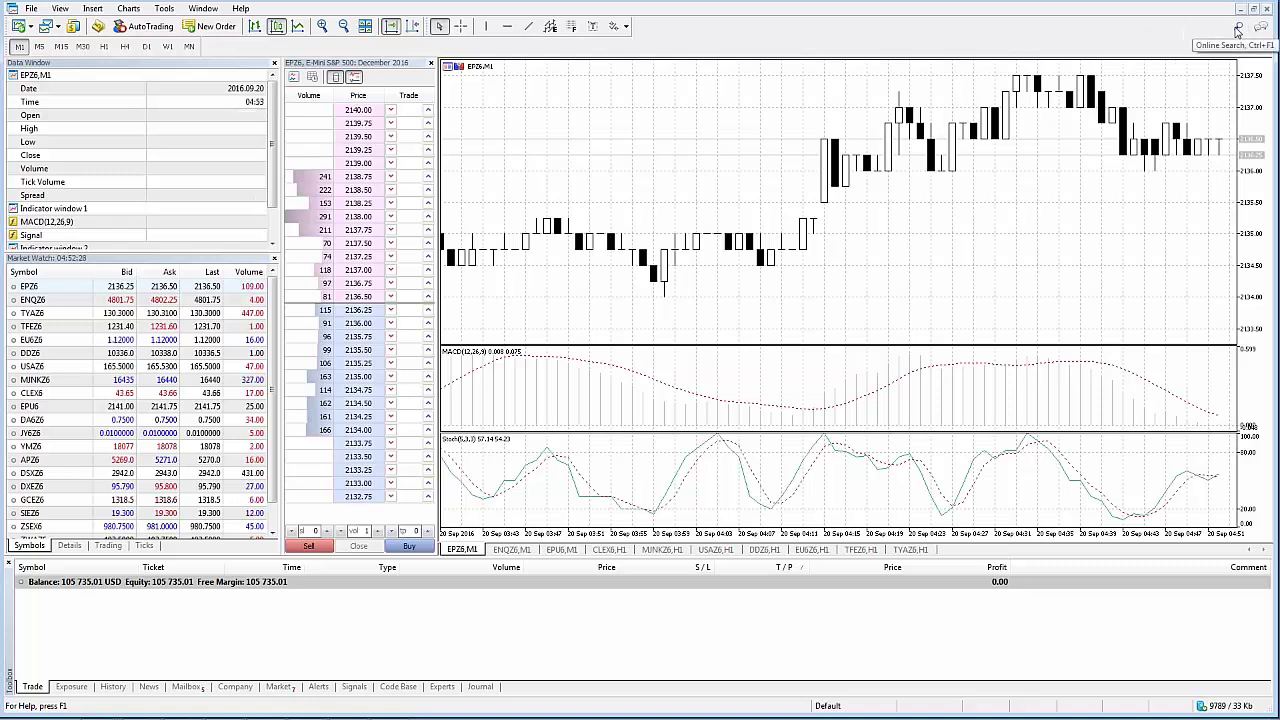
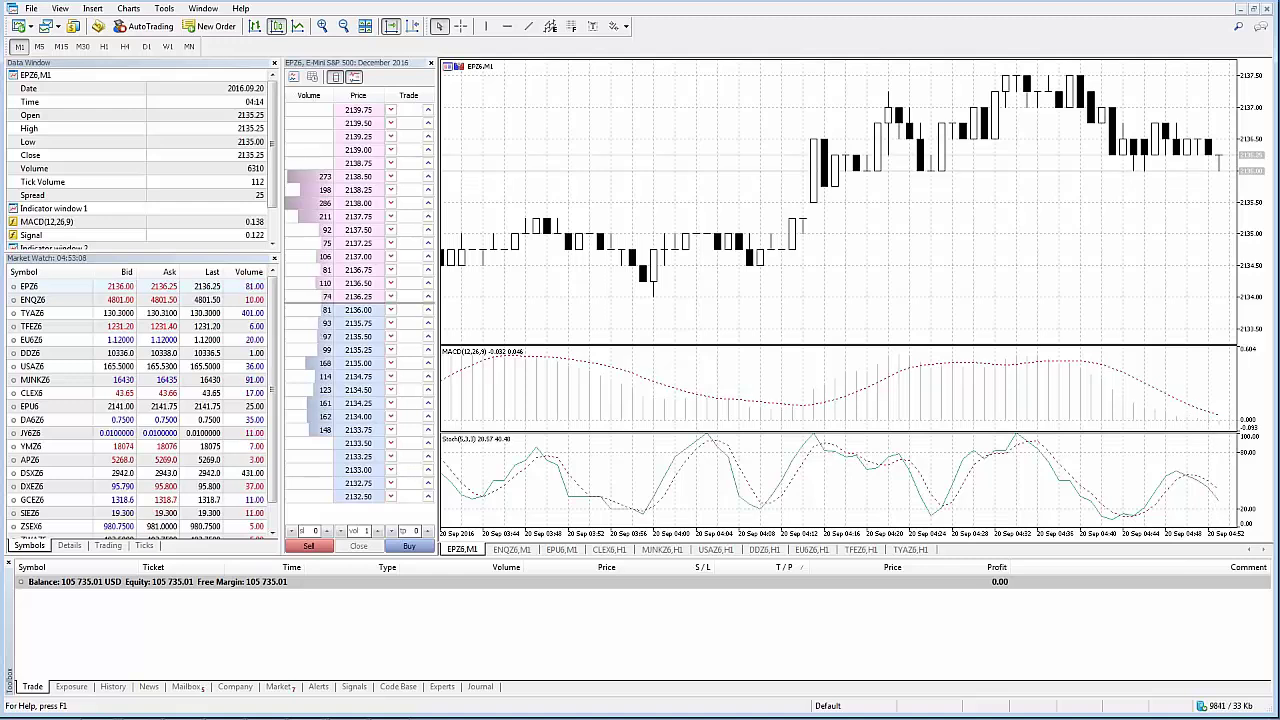
pyautogui.click(1260, 29)
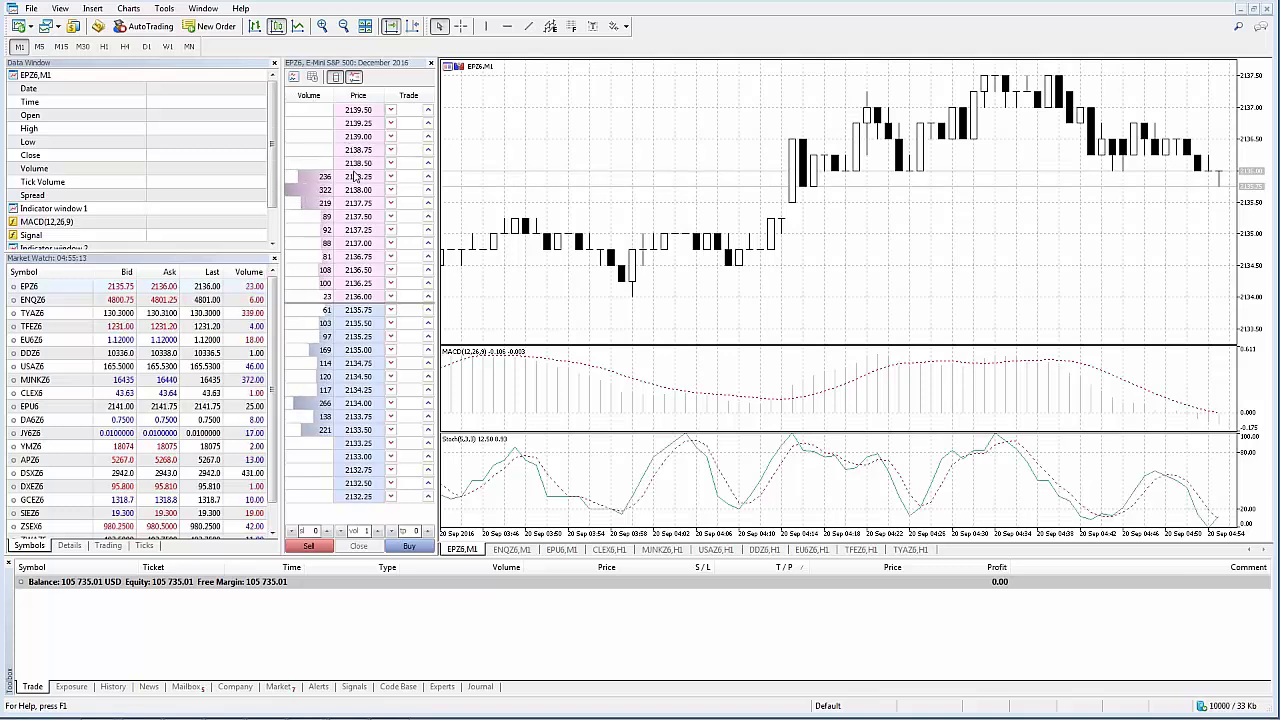
# Step: Show the tick chart beside the price ladder in the EPZ6 Depth of Market
pyautogui.click(294, 80)
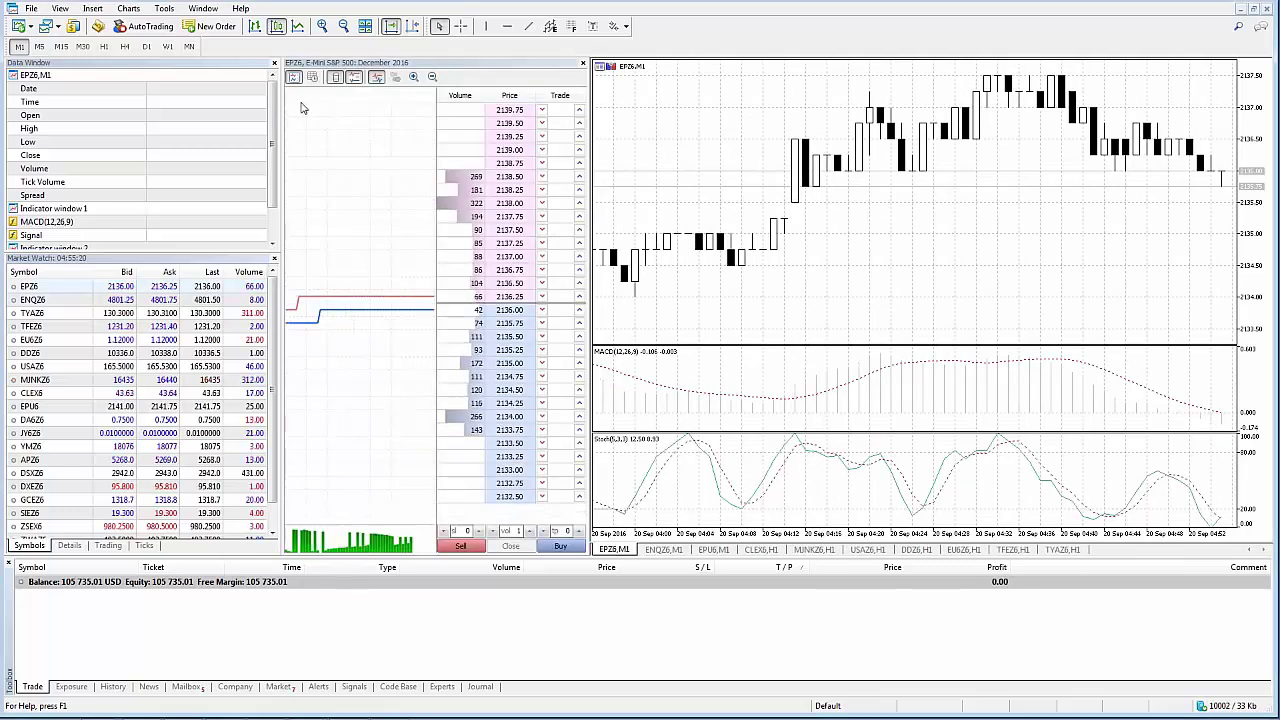